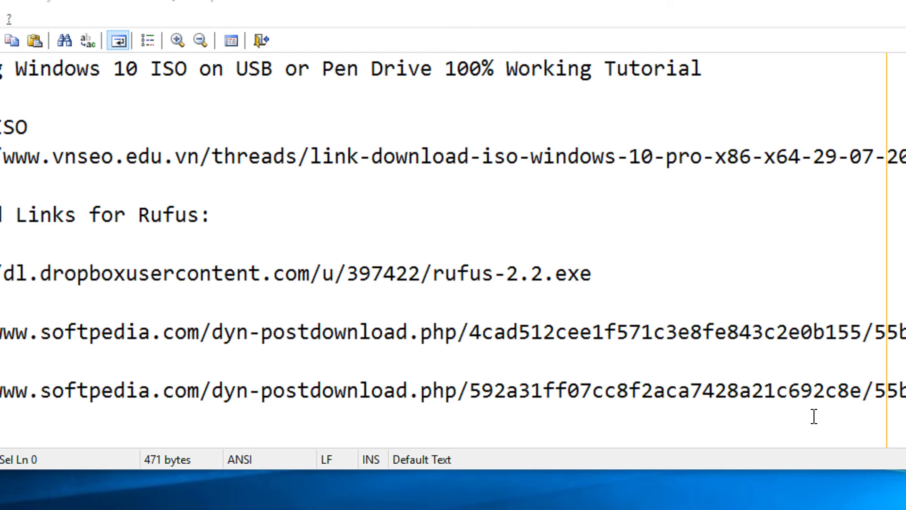
- Select the full Windows 10 Direct ISO download URL on line 4 of the notes
left_click(312, 96)
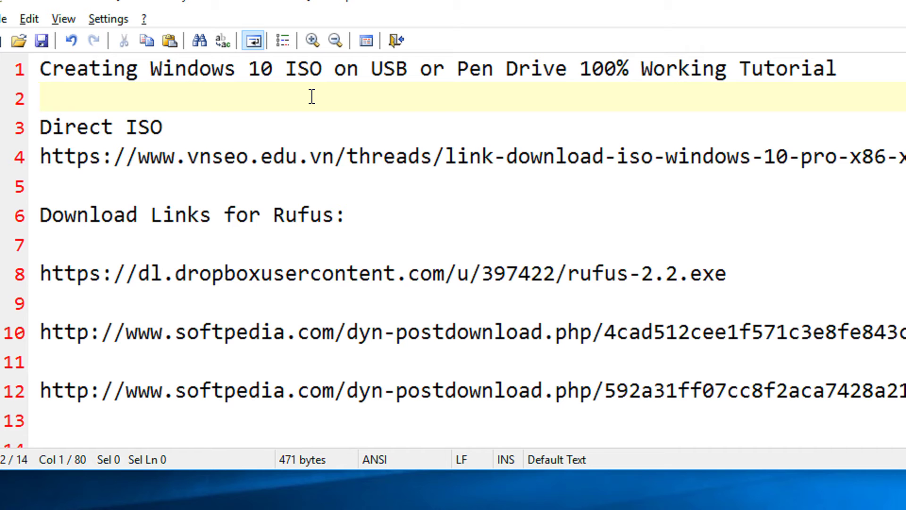
key("Down")
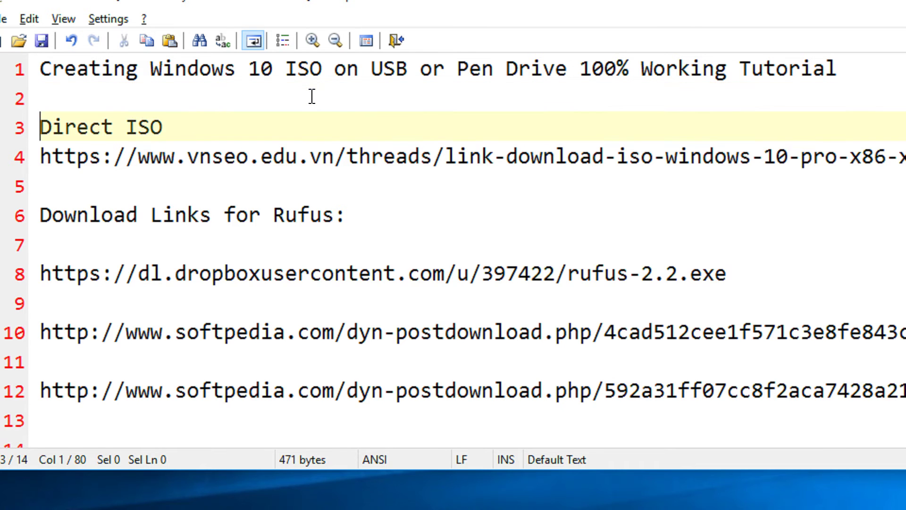
key("Down")
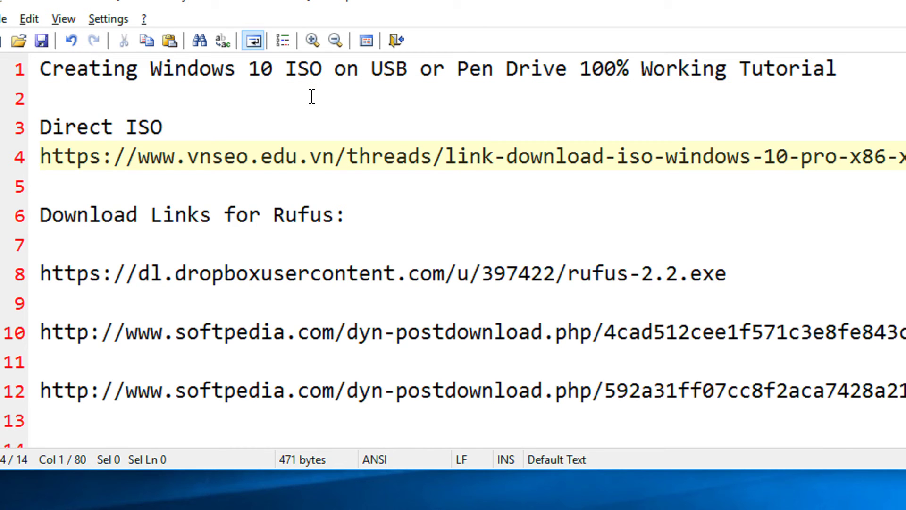
key("shift+End")
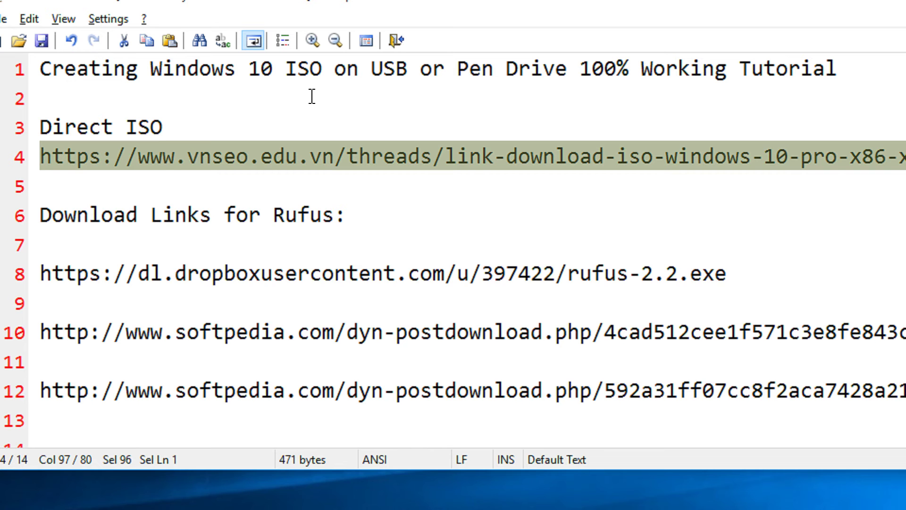
right_click(162, 166)
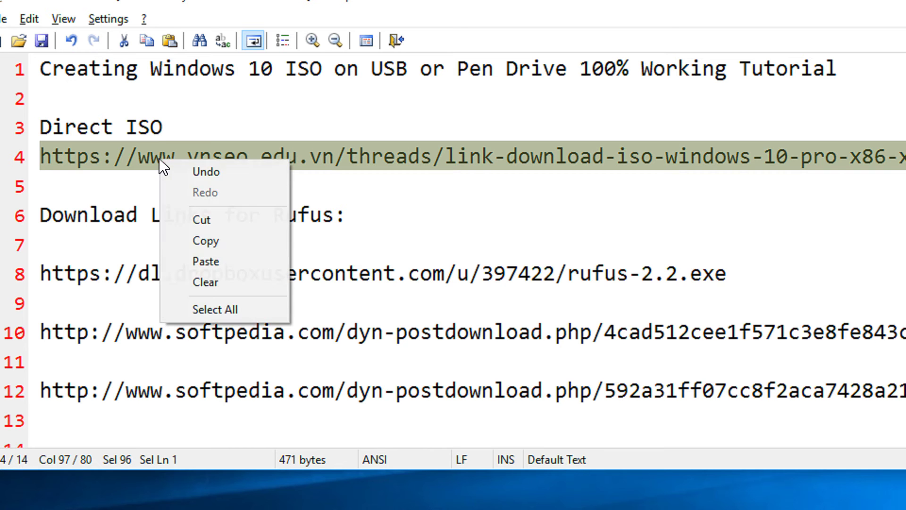
- Copy the ISO URL and open it in Firefox with Paste & Go
left_click(238, 241)
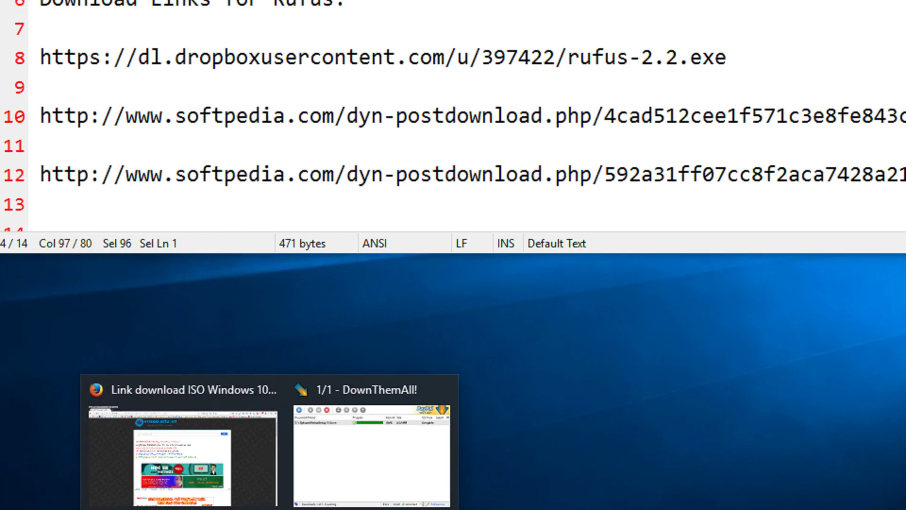
left_click(198, 406)
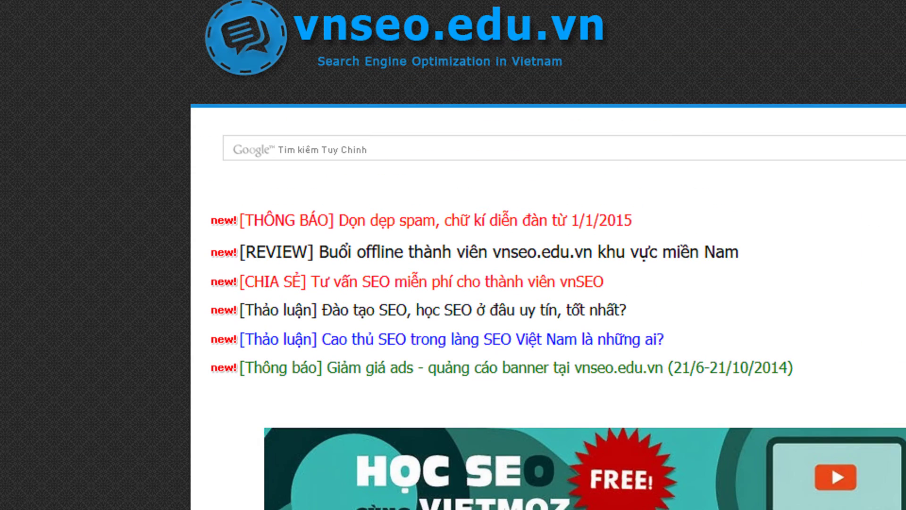
right_click(50, 1)
left_click(135, 105)
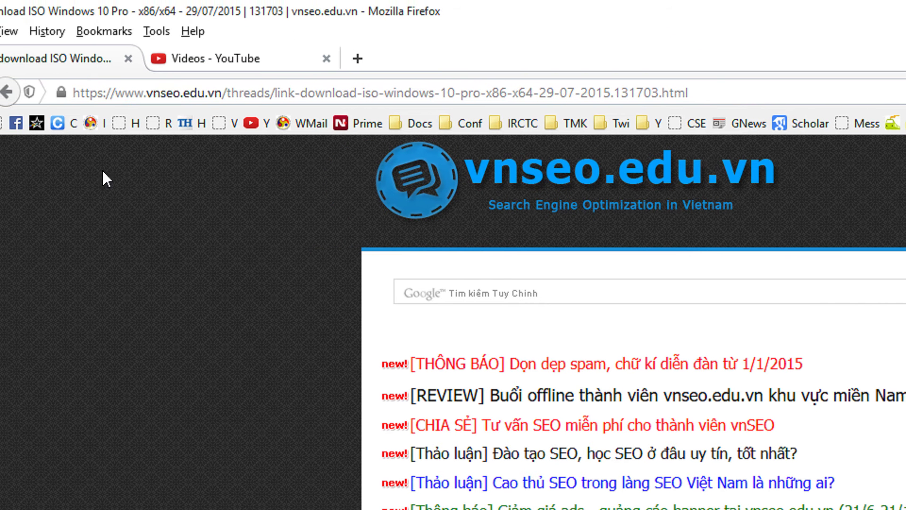
- Scroll the vnseo page down to the Windows 10 ISO links, including Pro & Home x64
scroll(184, 362, "down", 5)
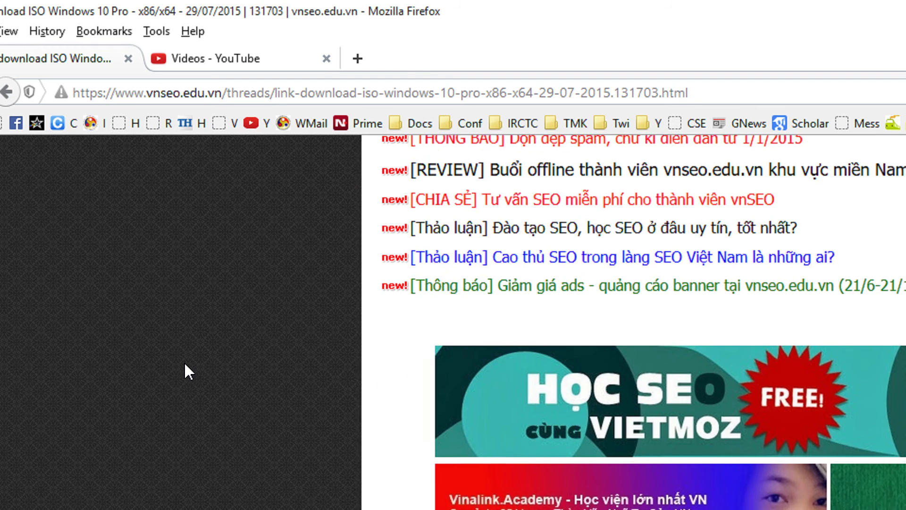
scroll(184, 362, "down", 5)
scroll(184, 362, "down", 3)
scroll(184, 361, "down", 5)
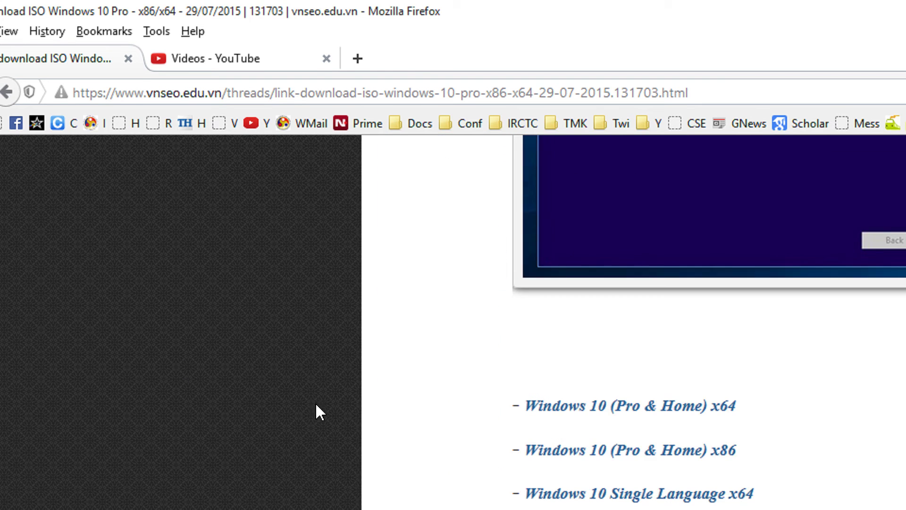
scroll(320, 412, "down", 2)
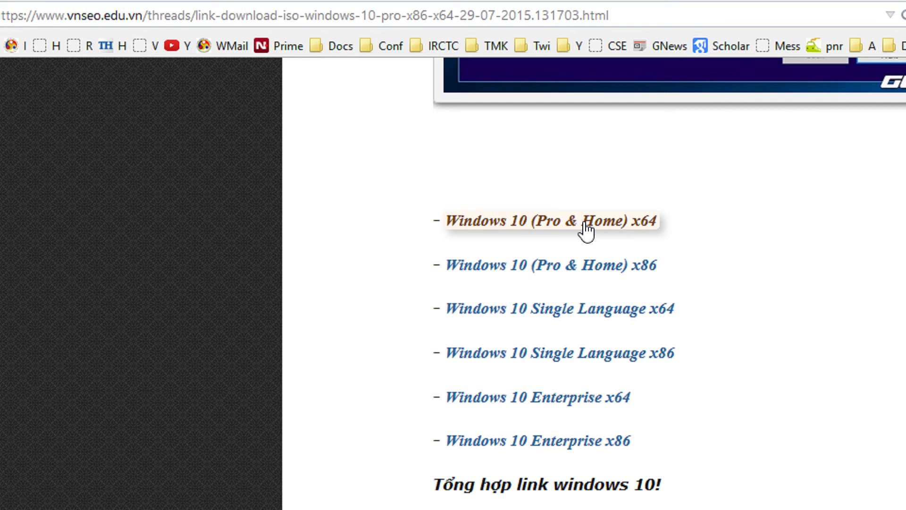
- Open This PC's Properties from File Explorer to see Windows 10 Pro, 64-bit
key("super")
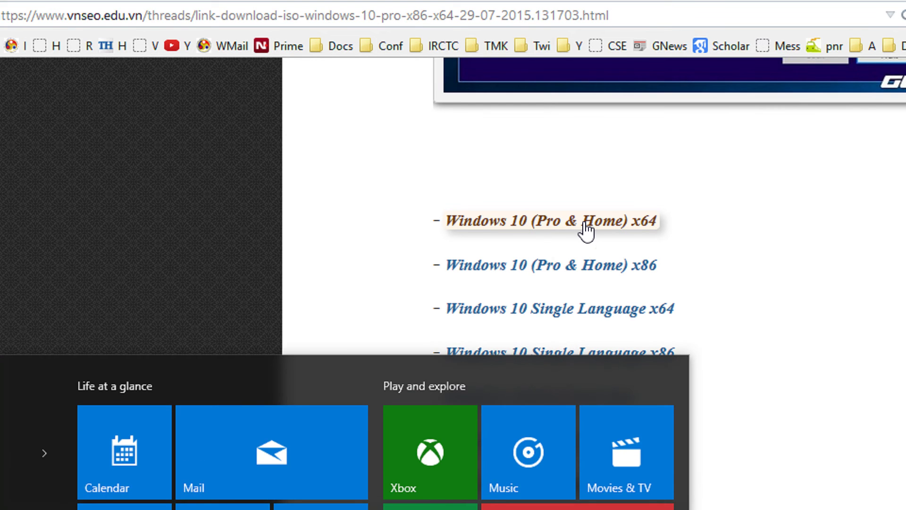
key("super+e")
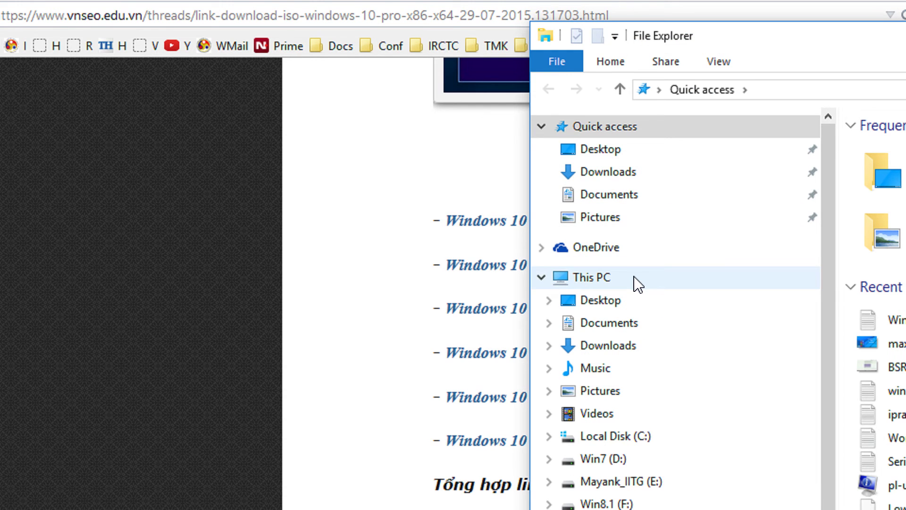
left_click(637, 282)
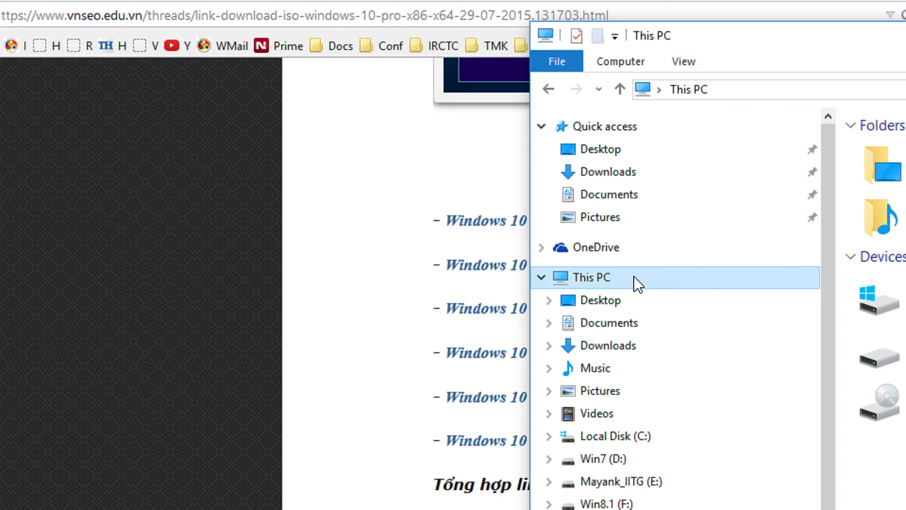
right_click(637, 282)
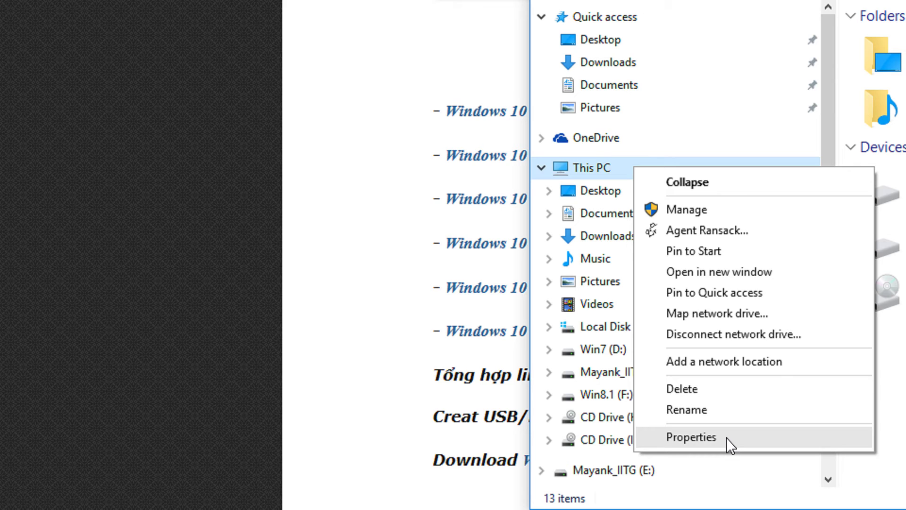
left_click(736, 449)
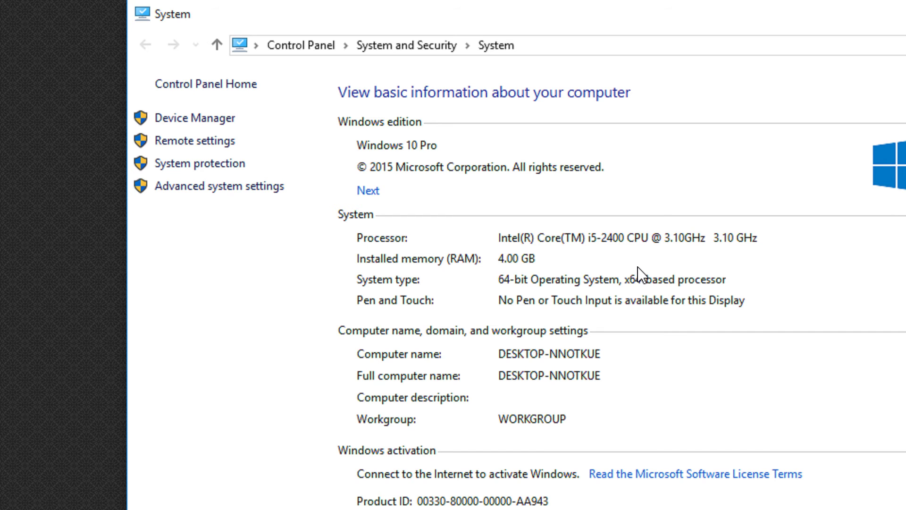
- Close the System window and bring the download page back to the front
left_click_drag(712, 25, 712, 76)
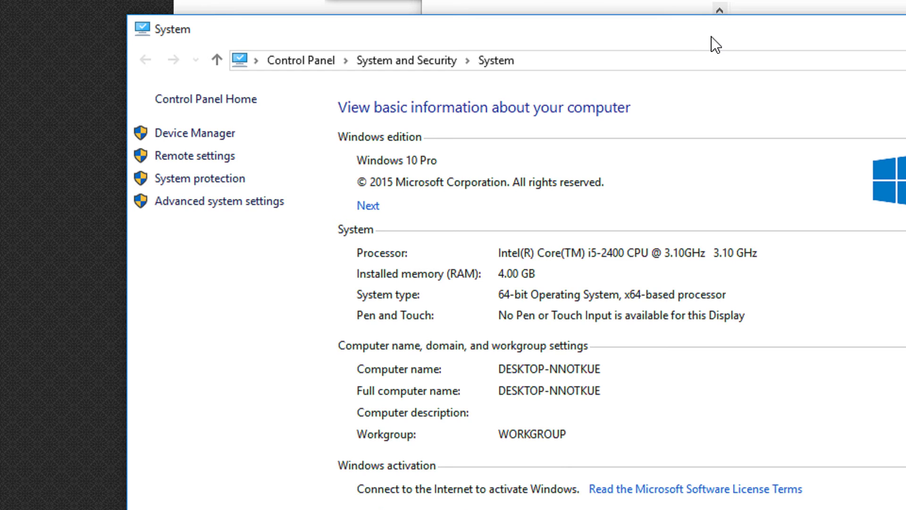
right_click(712, 77)
left_click(779, 202)
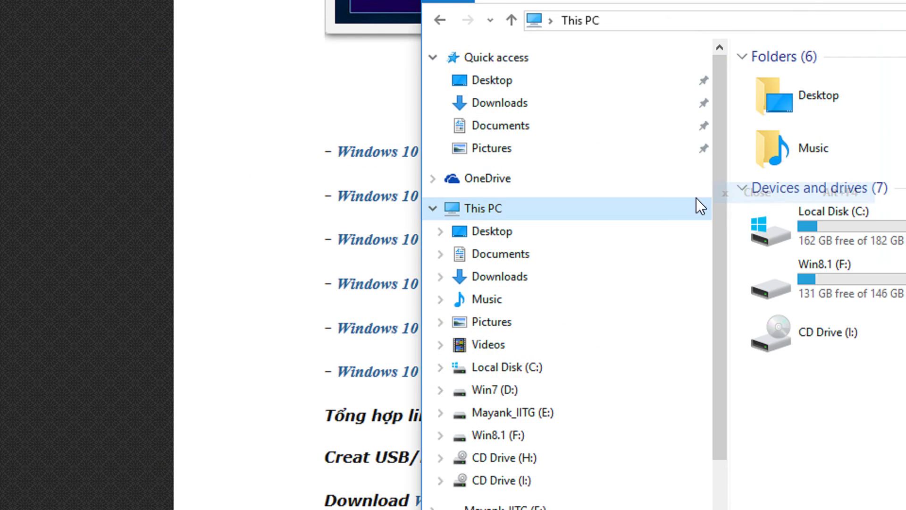
left_click(192, 263)
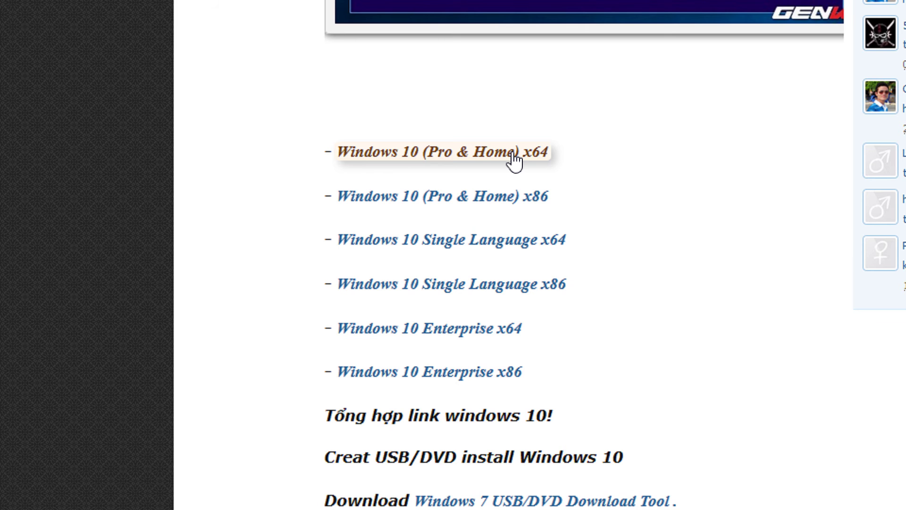
- Open D:\Data, widen the Name column to show the full ISO name, and select rufus-2.2.exe
key("super+e")
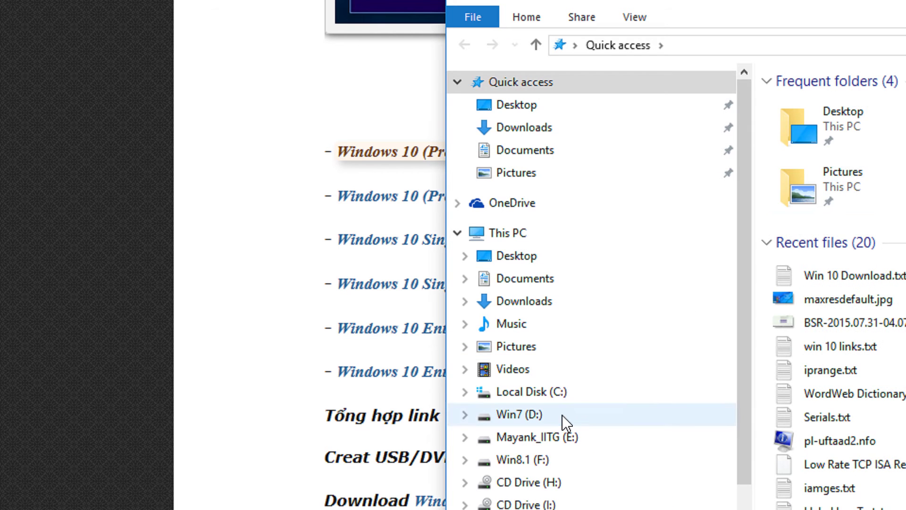
left_click(573, 418)
double_click(816, 104)
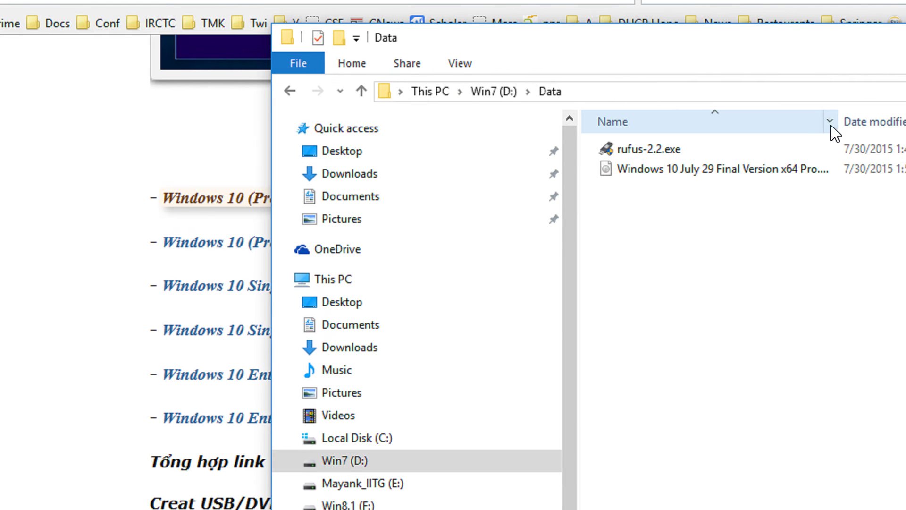
left_click_drag(817, 122, 880, 121)
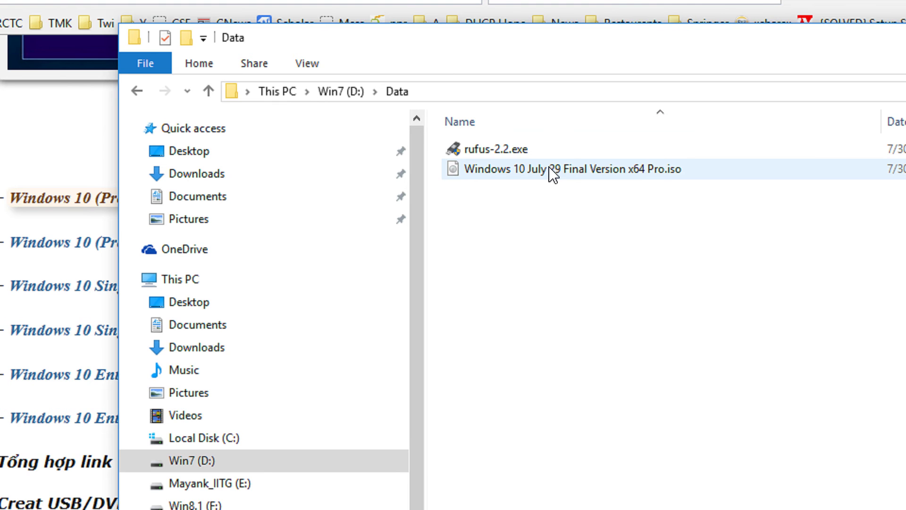
mouse_move(641, 173)
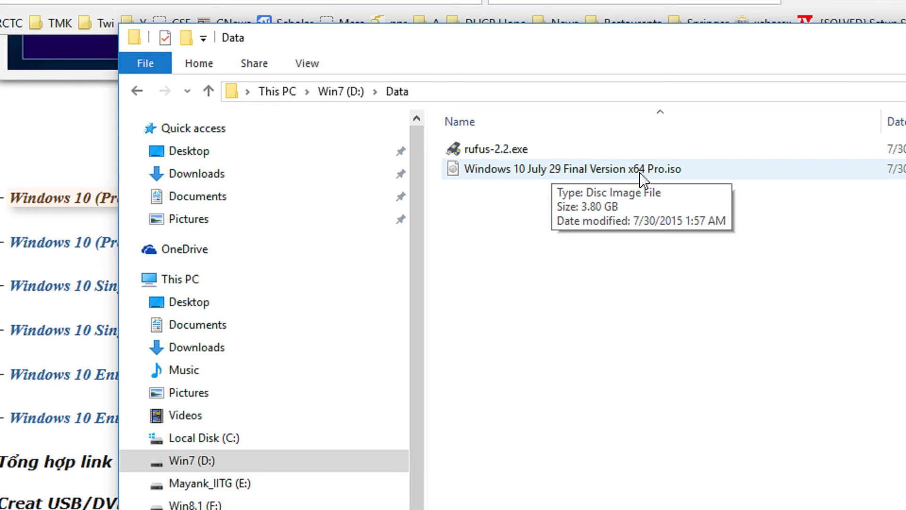
left_click(523, 151)
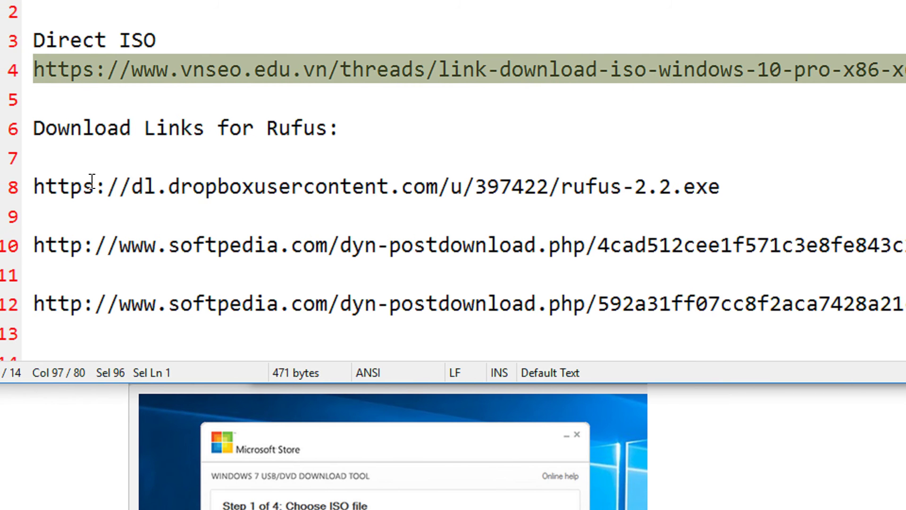
- Open the Rufus Dropbox link in a new Firefox tab and cancel the rufus-2.2.exe download
left_click_drag(66, 187, 785, 199)
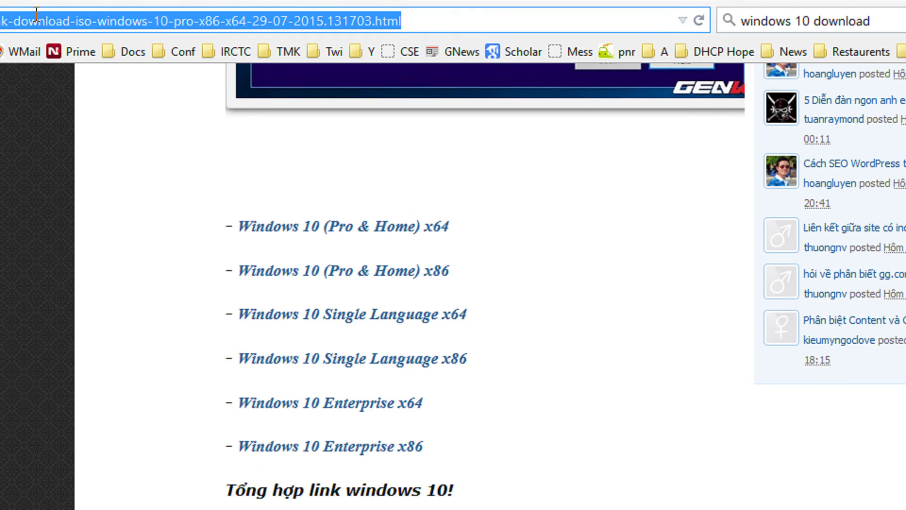
left_click(101, 17)
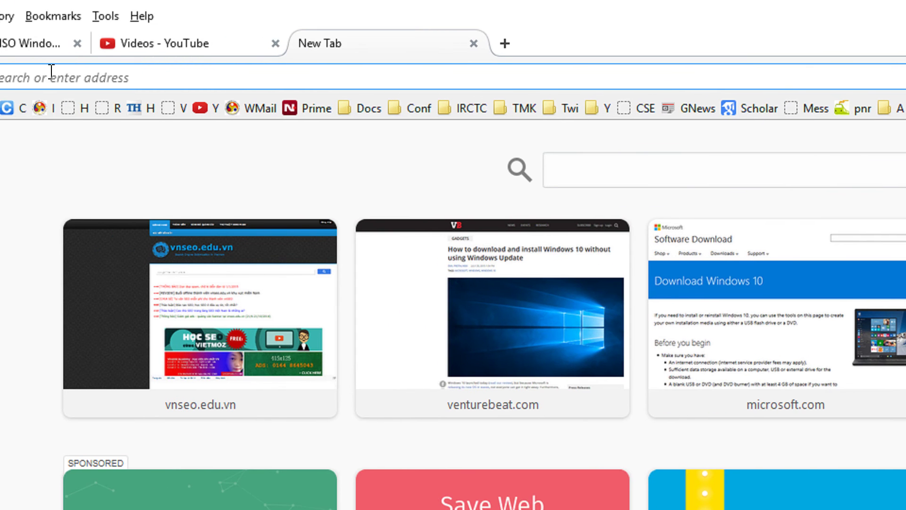
right_click(68, 84)
left_click(158, 184)
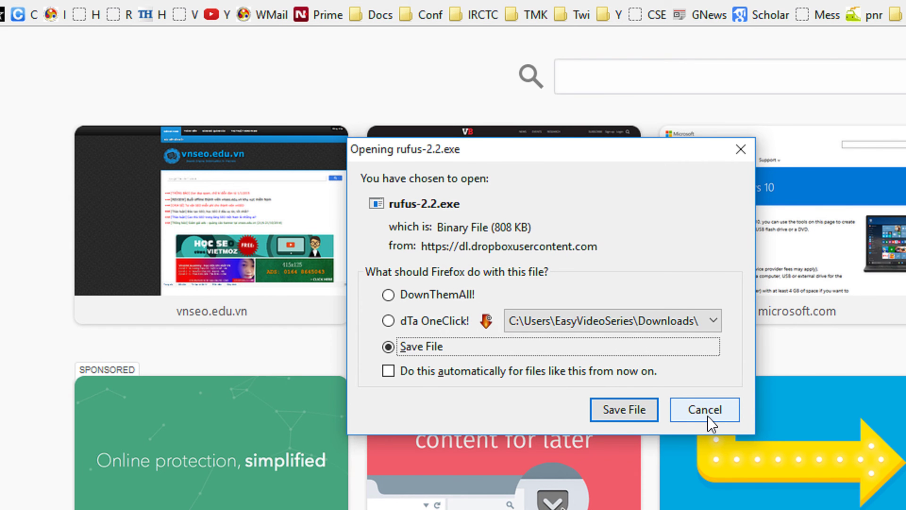
left_click(710, 423)
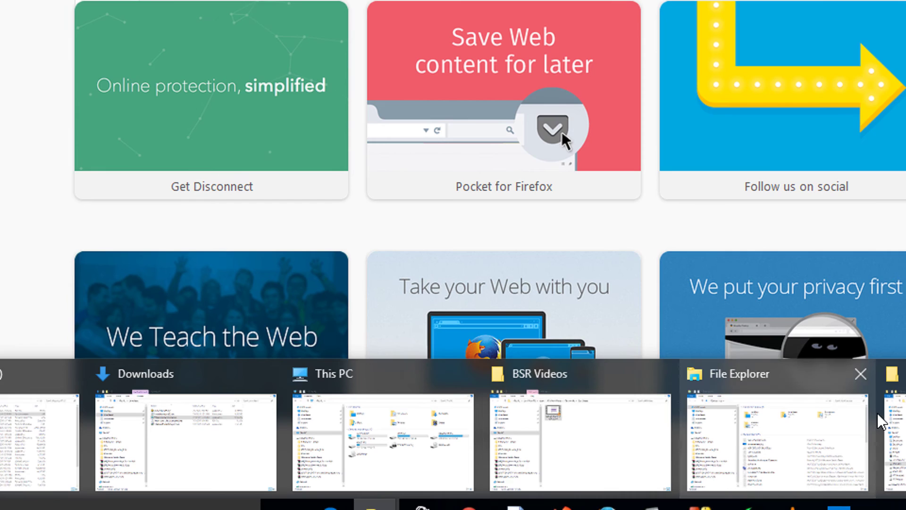
- Return to D:\Data, widen the Name column, and launch rufus-2.2.exe
left_click(882, 417)
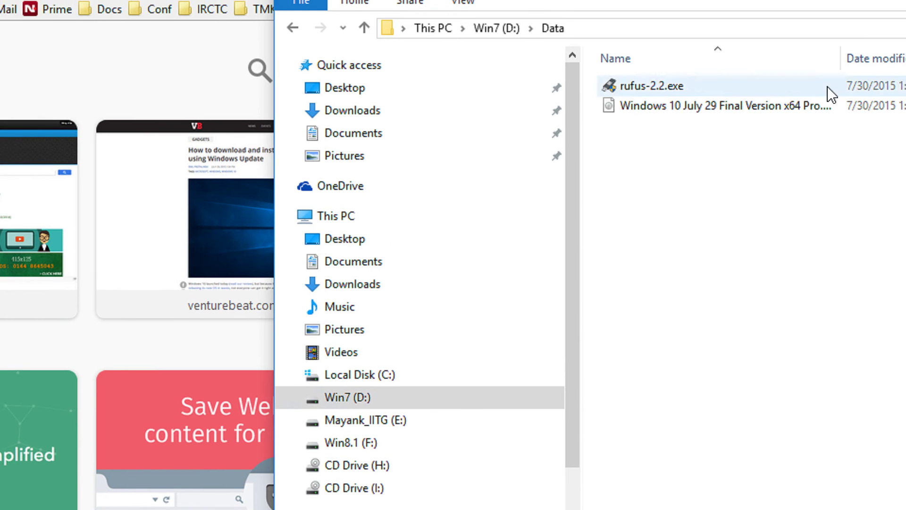
left_click_drag(836, 66, 904, 67)
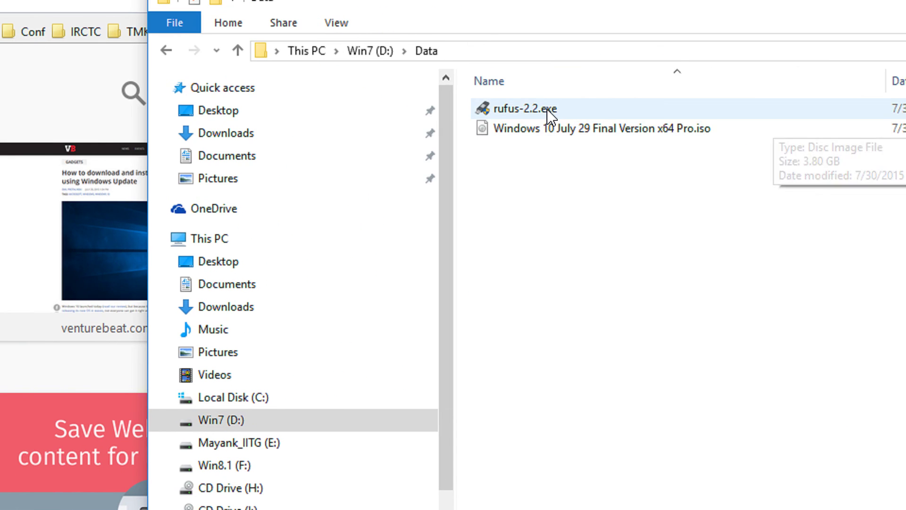
mouse_move(652, 86)
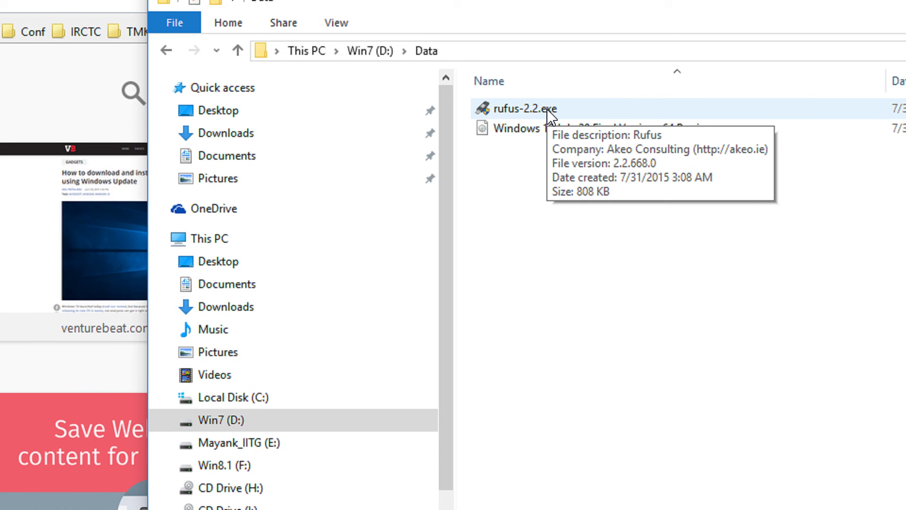
double_click(549, 110)
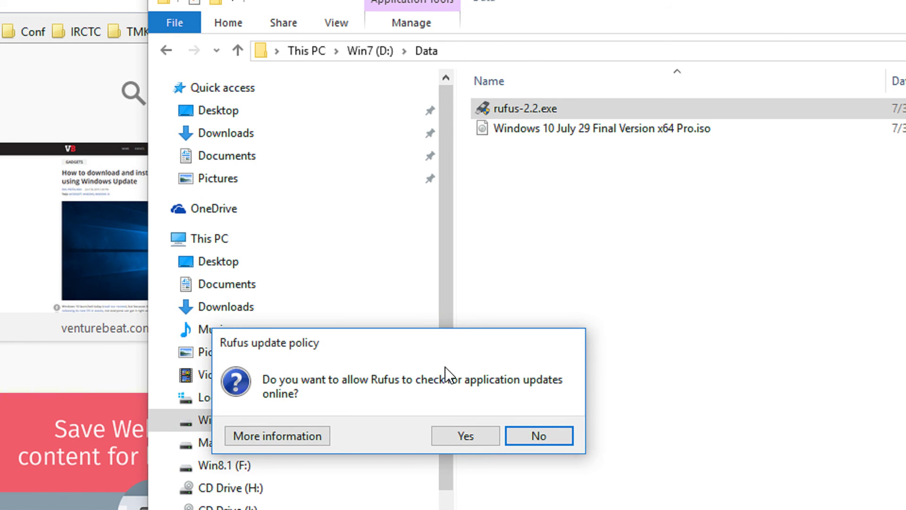
- Decline update checks, keep MBR partitioning, and set the file system to NTFS
left_click(598, 357)
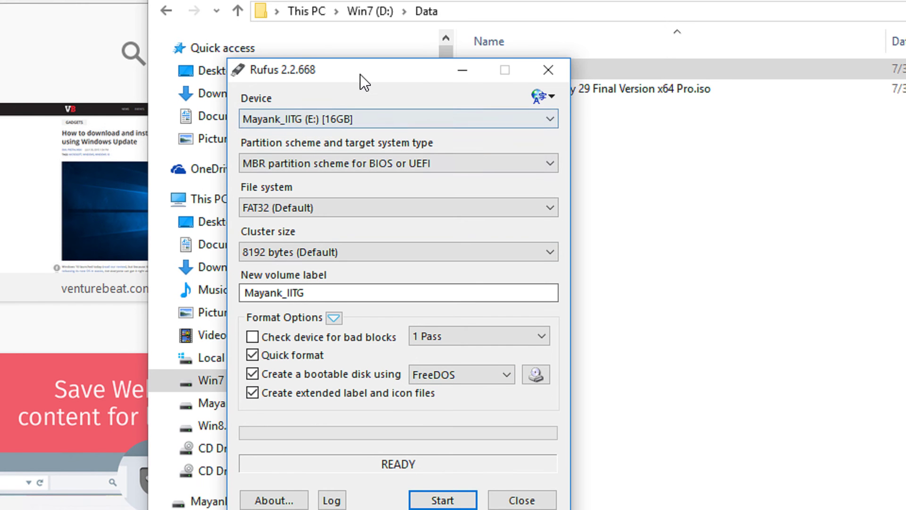
left_click_drag(362, 76, 377, 45)
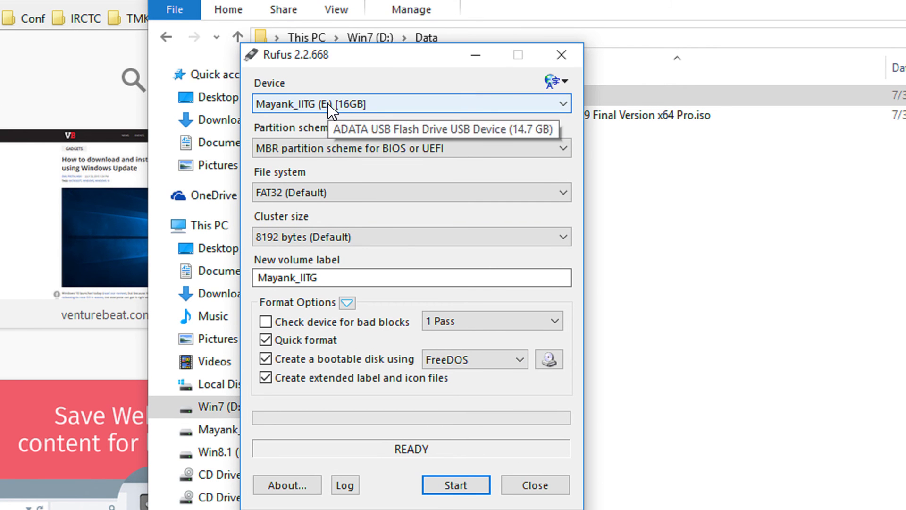
left_click(378, 149)
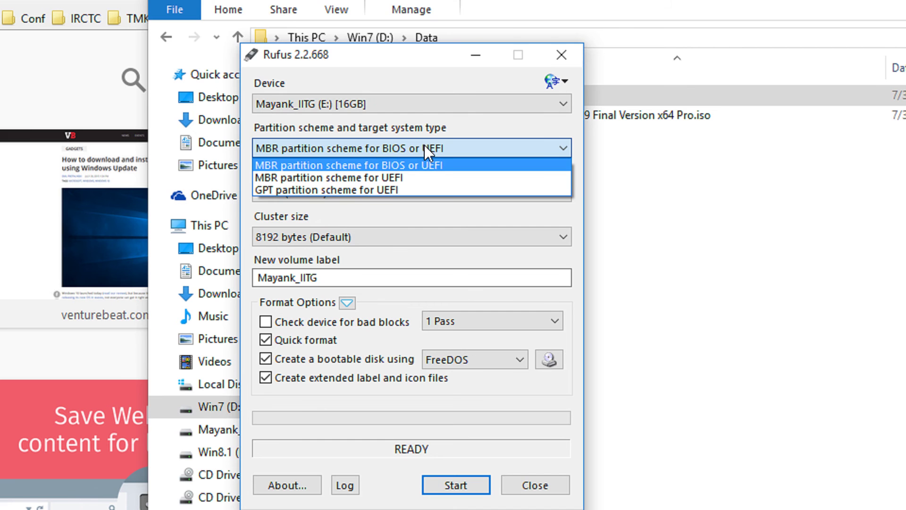
left_click(416, 167)
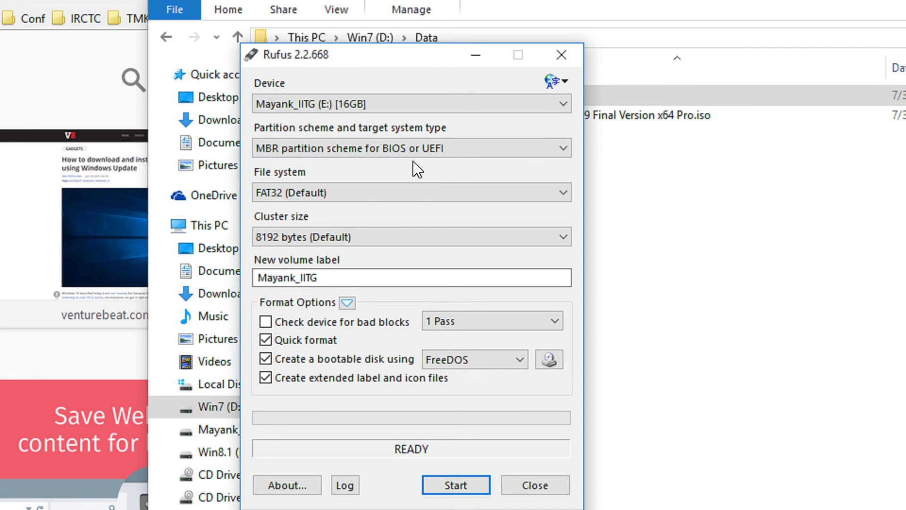
left_click(381, 193)
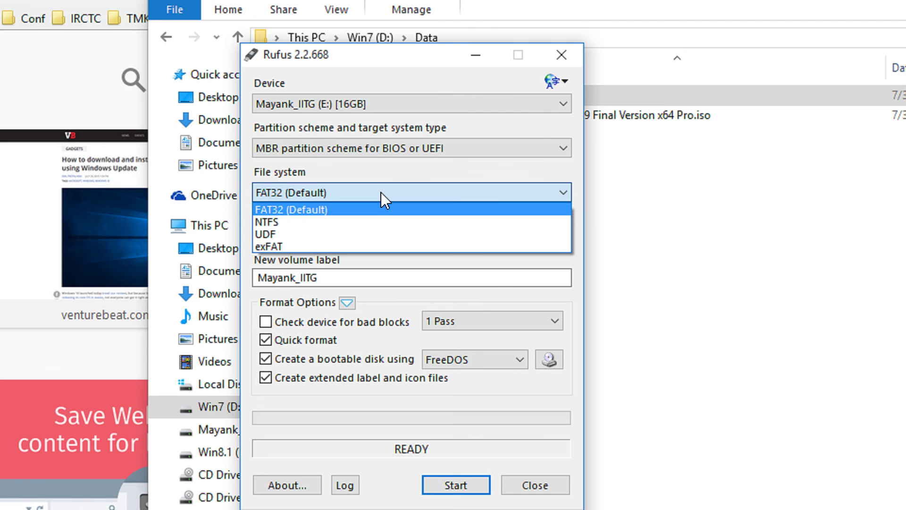
left_click(372, 224)
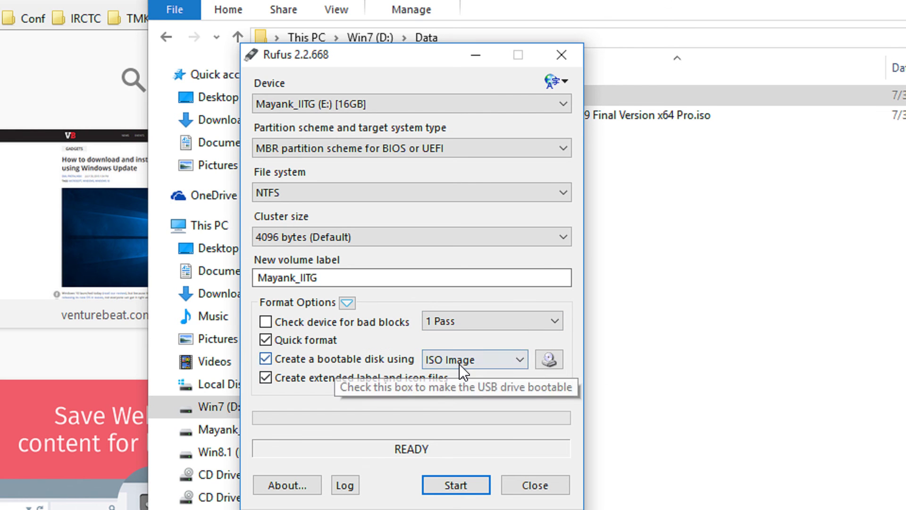
- Load the Windows 10 July 29 x64 Pro ISO as Rufus's bootable image
left_click(548, 362)
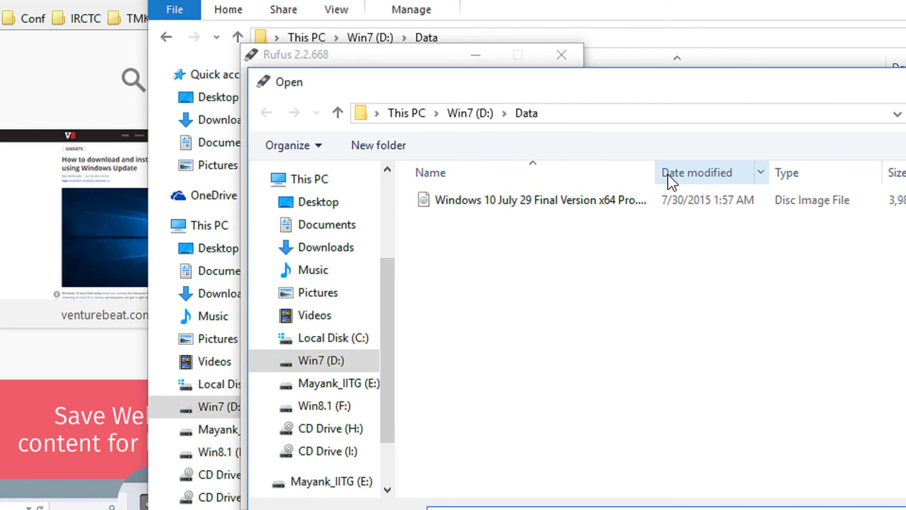
left_click_drag(656, 173, 787, 173)
left_click(557, 202)
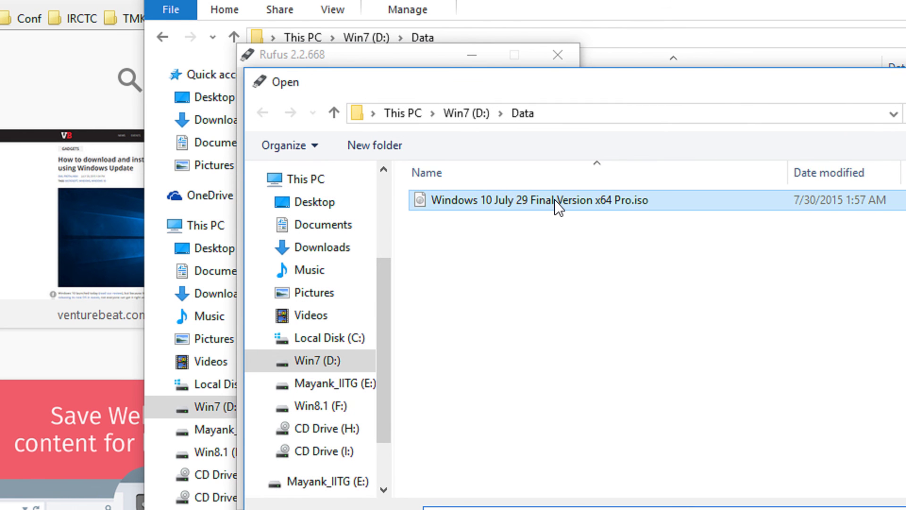
double_click(558, 203)
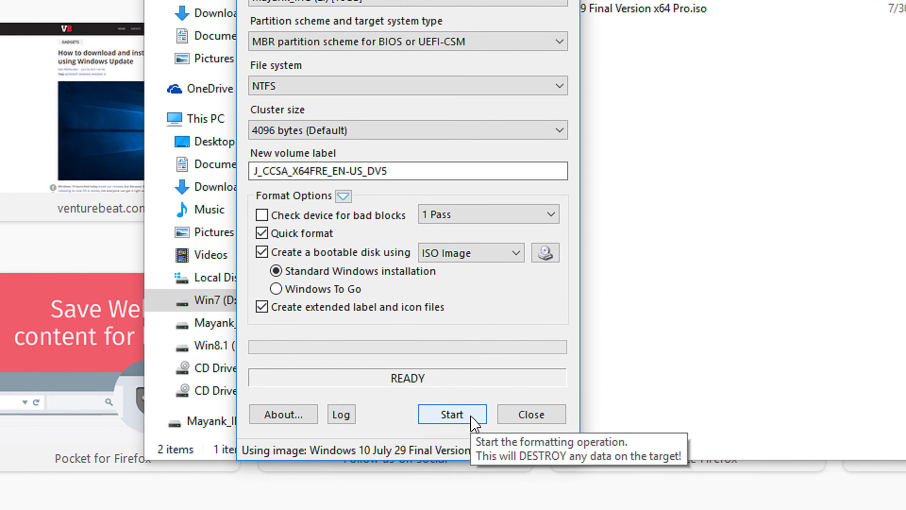
- Start writing to the 16 GB drive, triggering the data-destruction warning
left_click(473, 424)
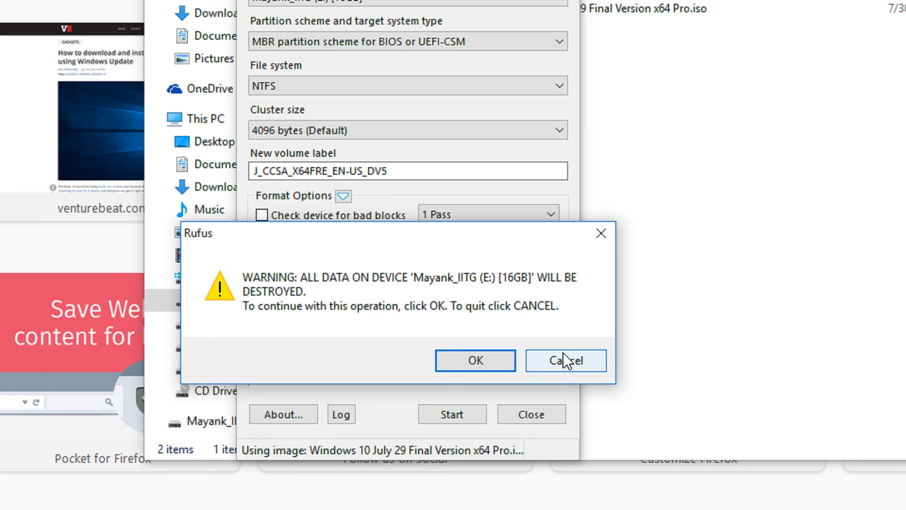
left_click(563, 354)
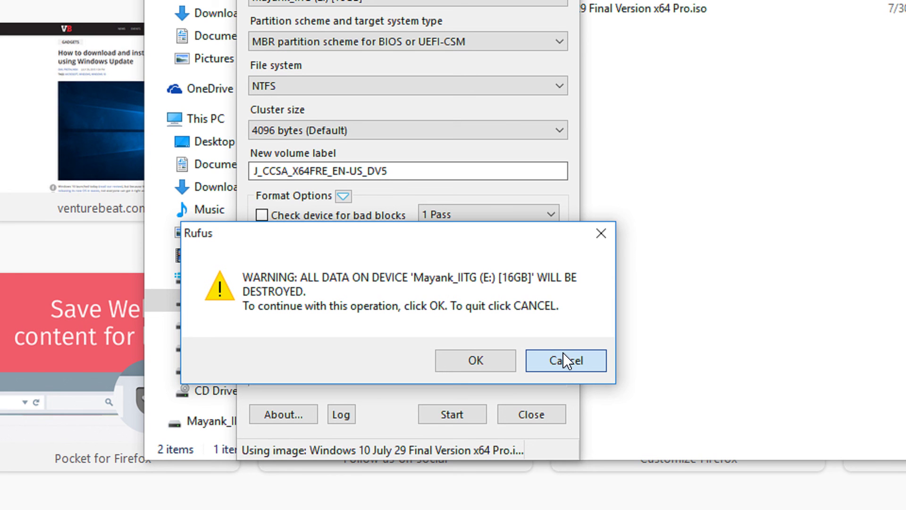